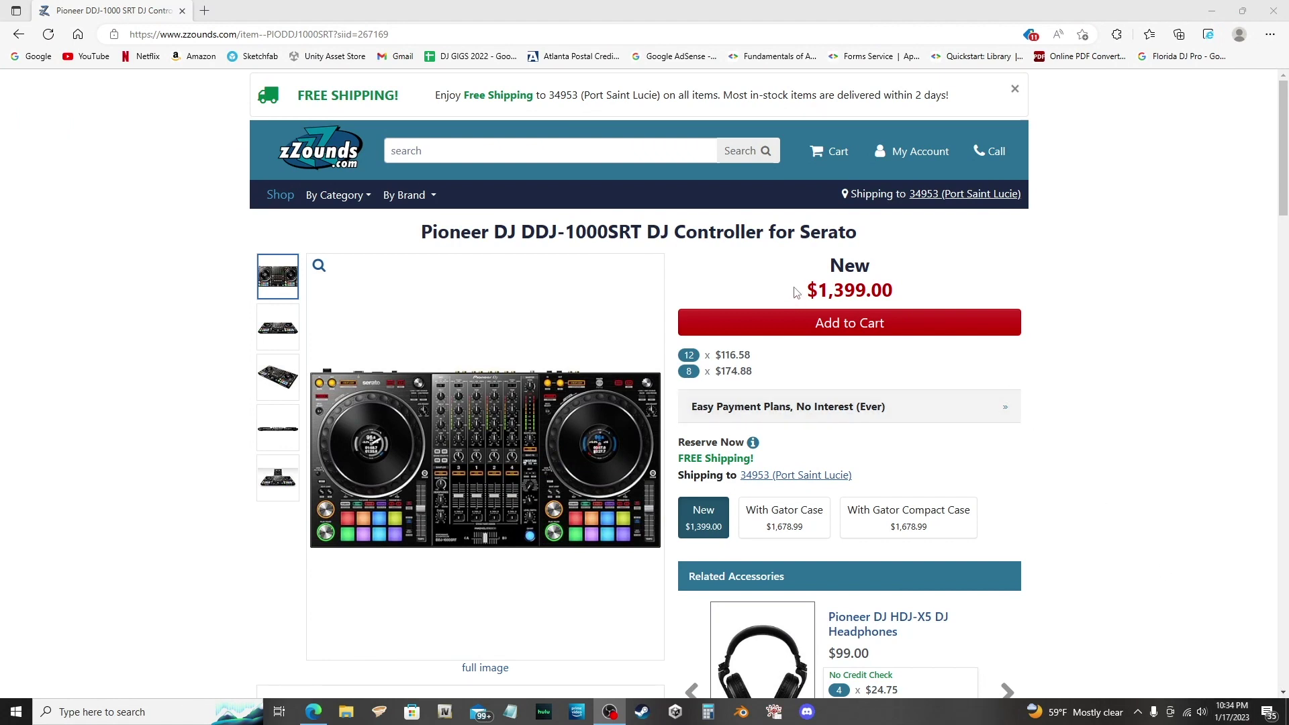
pyautogui.moveTo(809, 289); pyautogui.dragTo(896, 294)
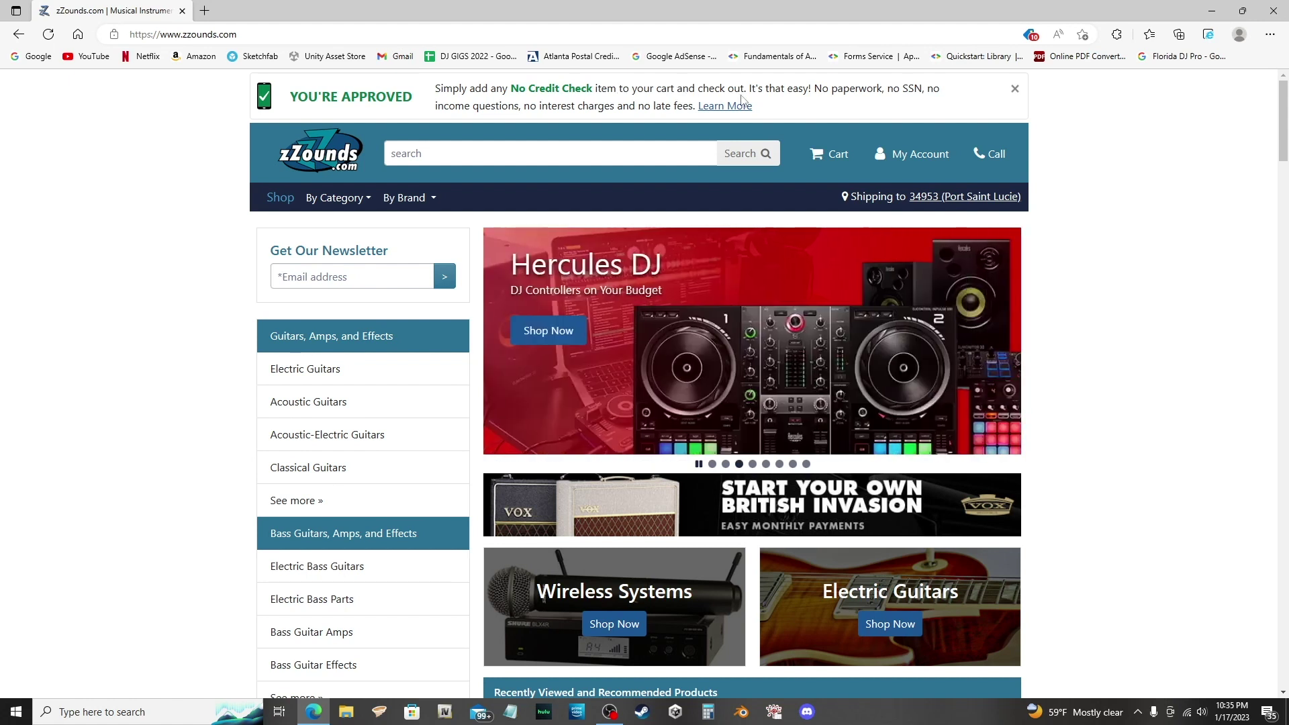
pyautogui.click(818, 91)
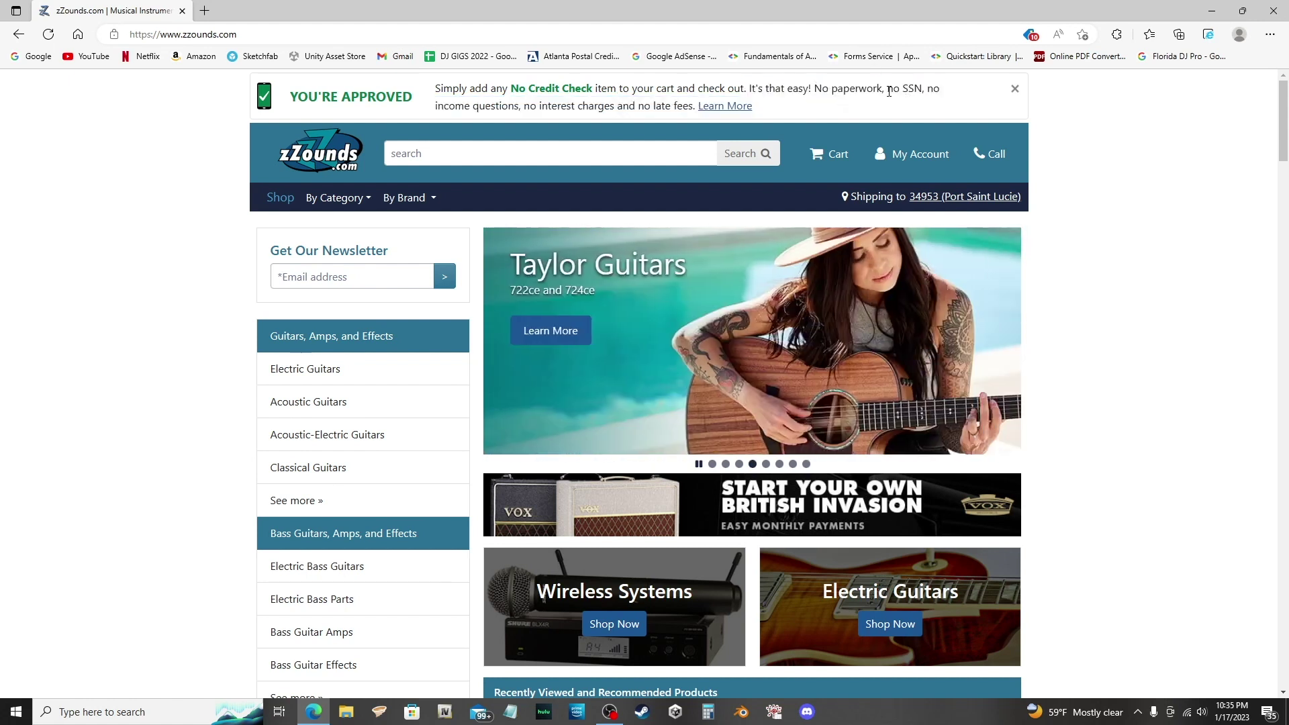
pyautogui.doubleClick(494, 105)
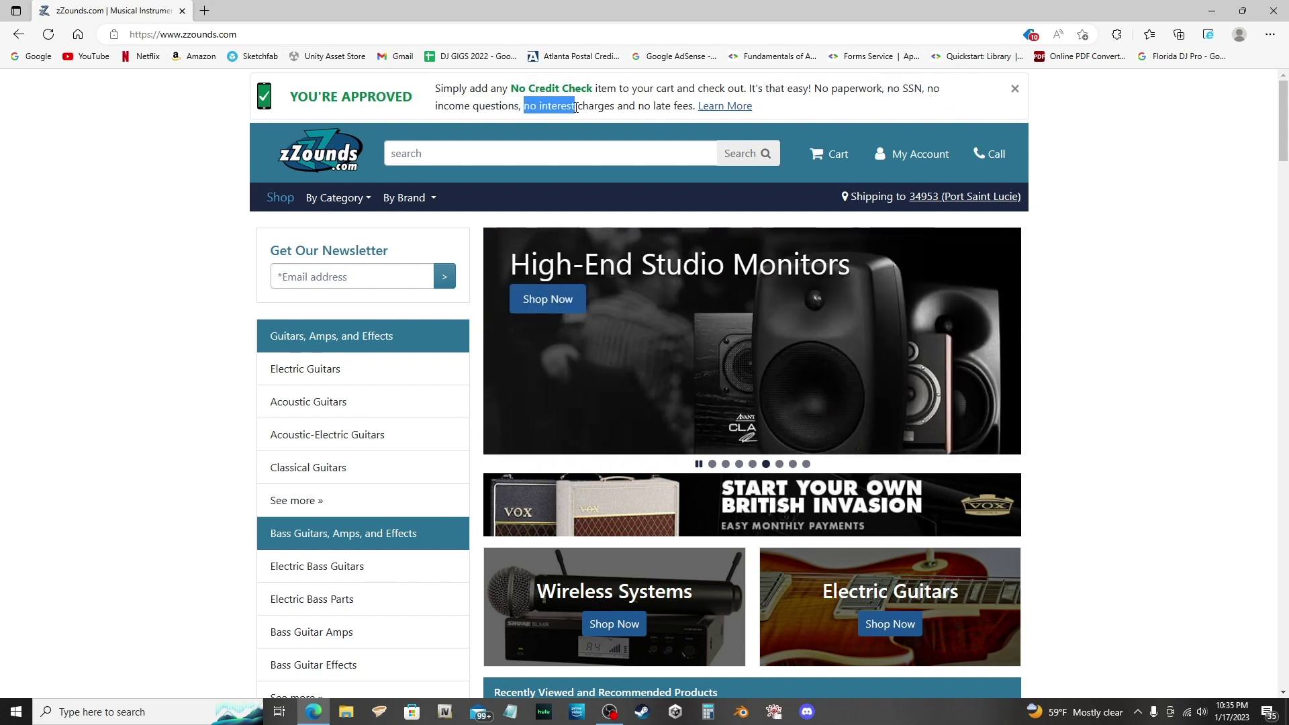
pyautogui.moveTo(609, 109); pyautogui.dragTo(644, 112)
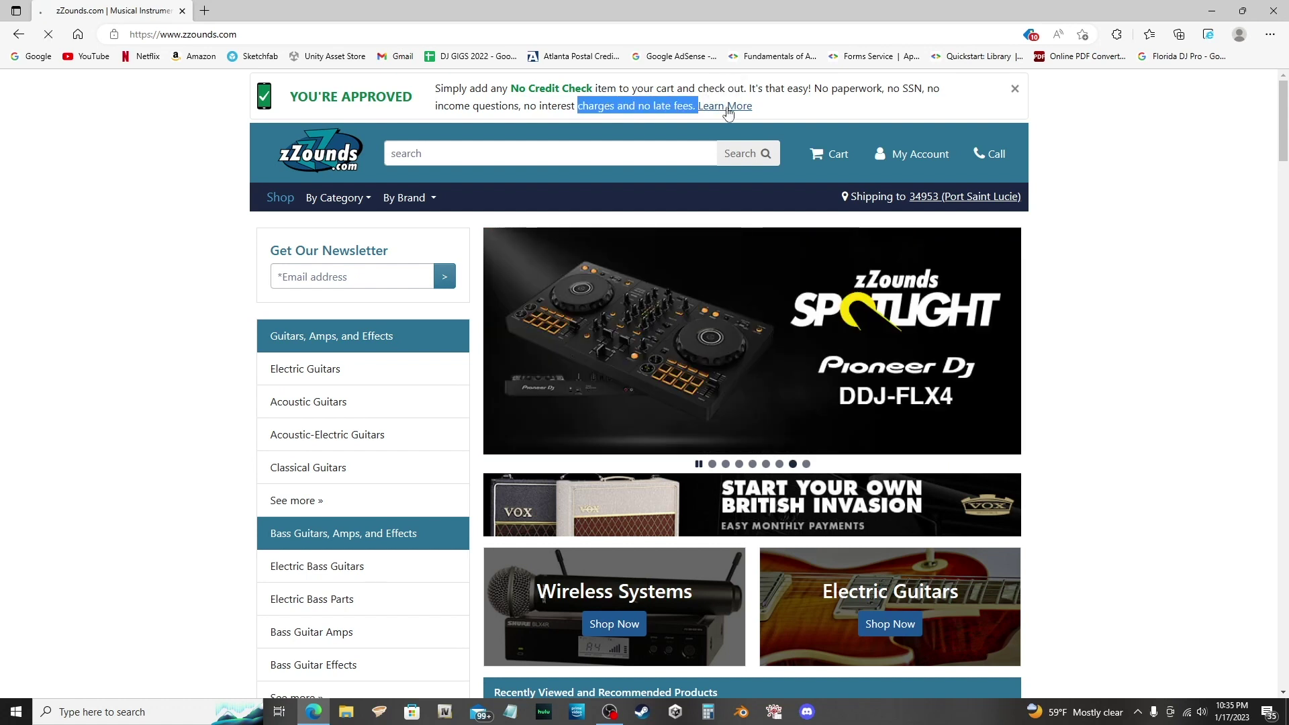
pyautogui.scroll(-1, 408, 275)
pyautogui.scroll(1, 408, 274)
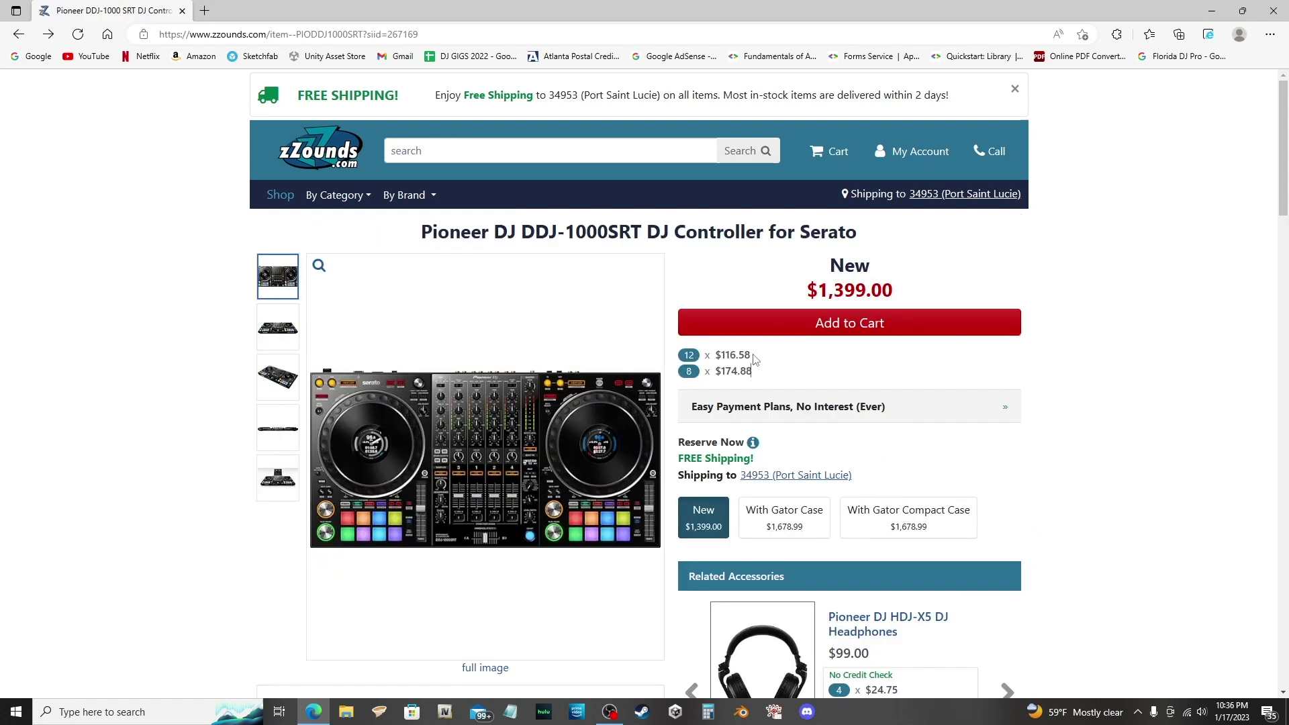
# Step: Review the installment amounts and 8-installments badge, then view the Easy Payment Plans details
pyautogui.moveTo(752, 359); pyautogui.dragTo(695, 357)
pyautogui.click(774, 353)
pyautogui.moveTo(721, 354); pyautogui.dragTo(756, 358)
pyautogui.click(767, 359)
pyautogui.moveTo(675, 376); pyautogui.dragTo(695, 373)
pyautogui.click(734, 389)
pyautogui.click(1005, 408)
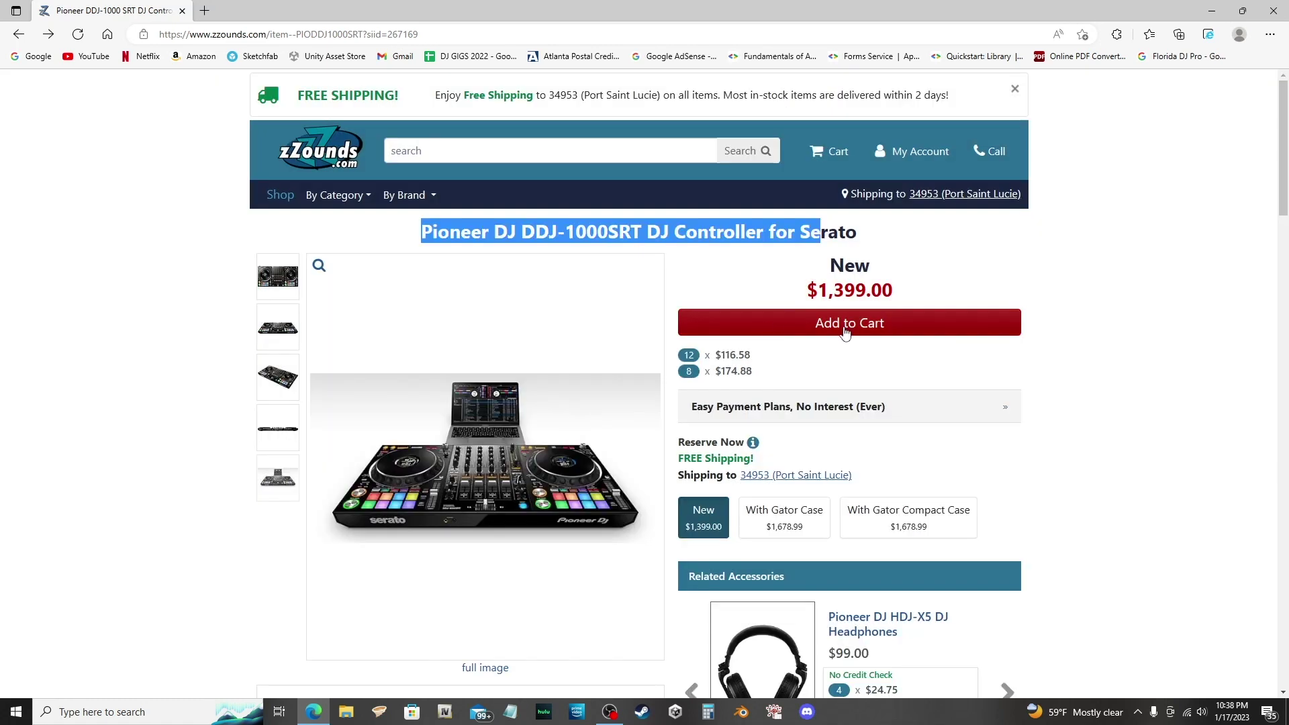
# Step: Add the DDJ-1000SRT to the cart, choose 8 interest-free payments, and reveal more 8- and 12-payment options
pyautogui.click(848, 325)
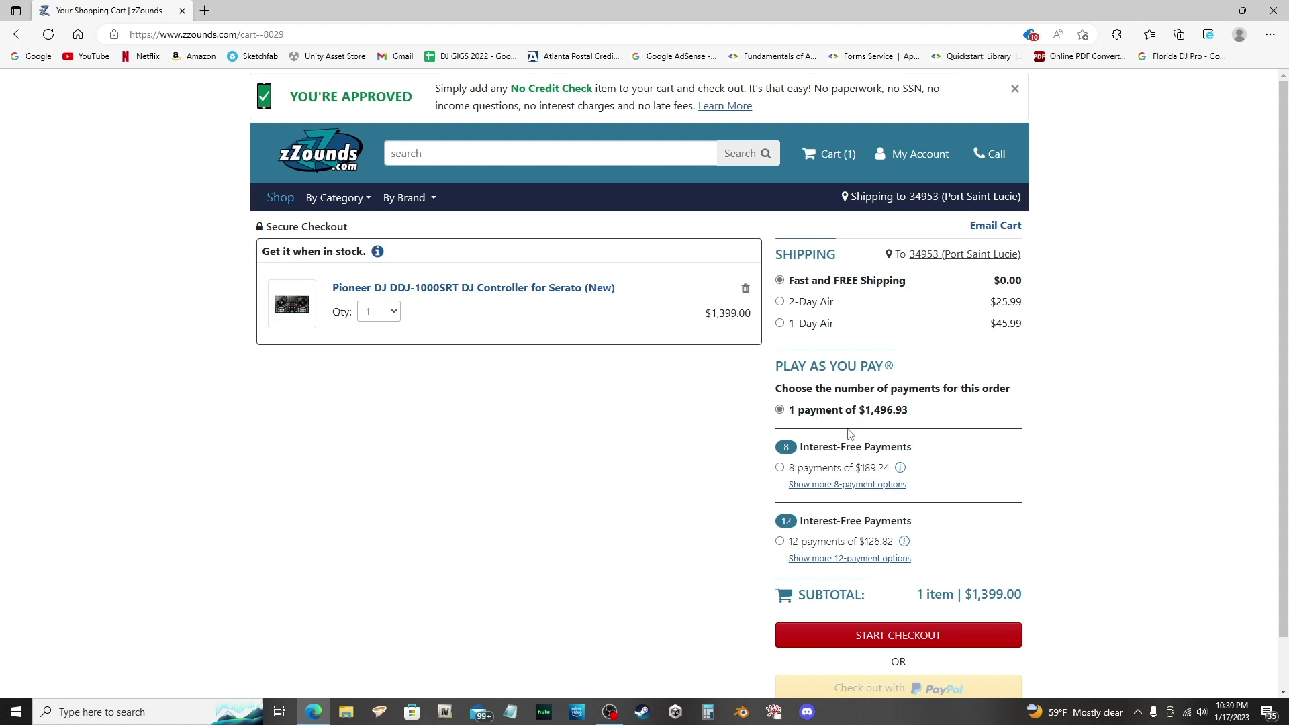
pyautogui.click(826, 467)
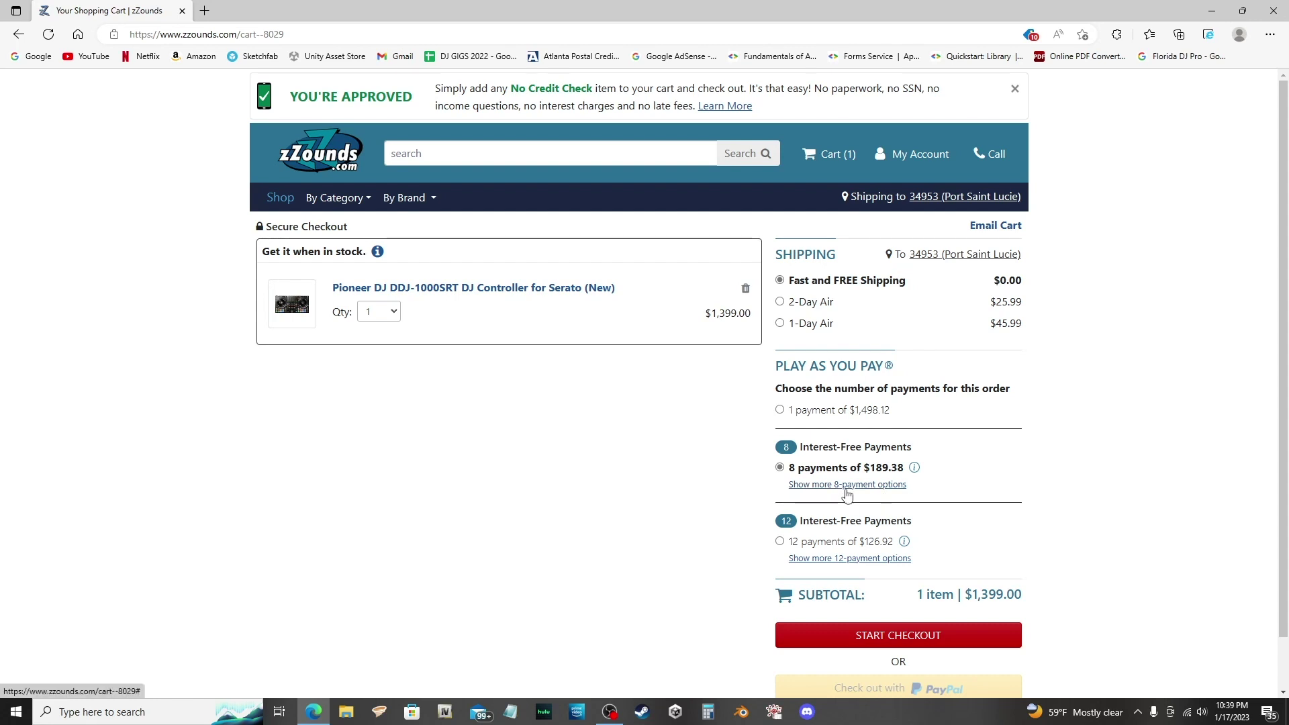
pyautogui.click(846, 487)
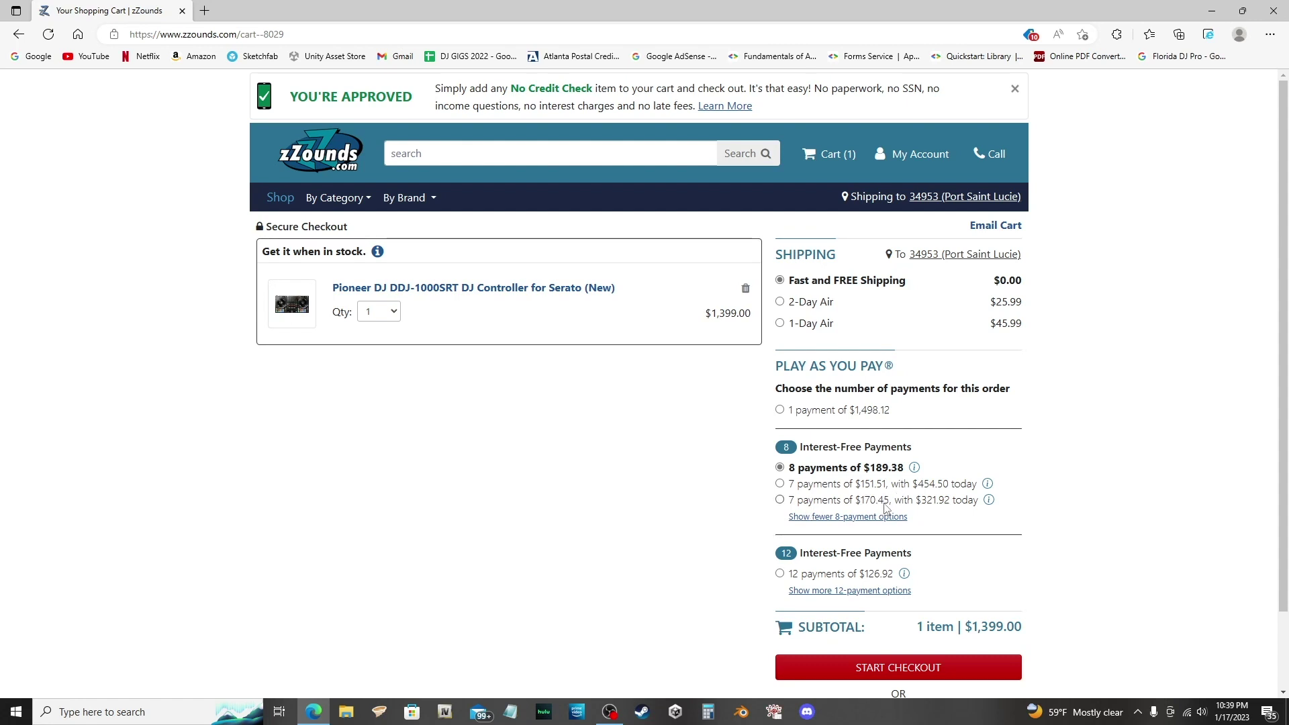
pyautogui.scroll(-1, 887, 507)
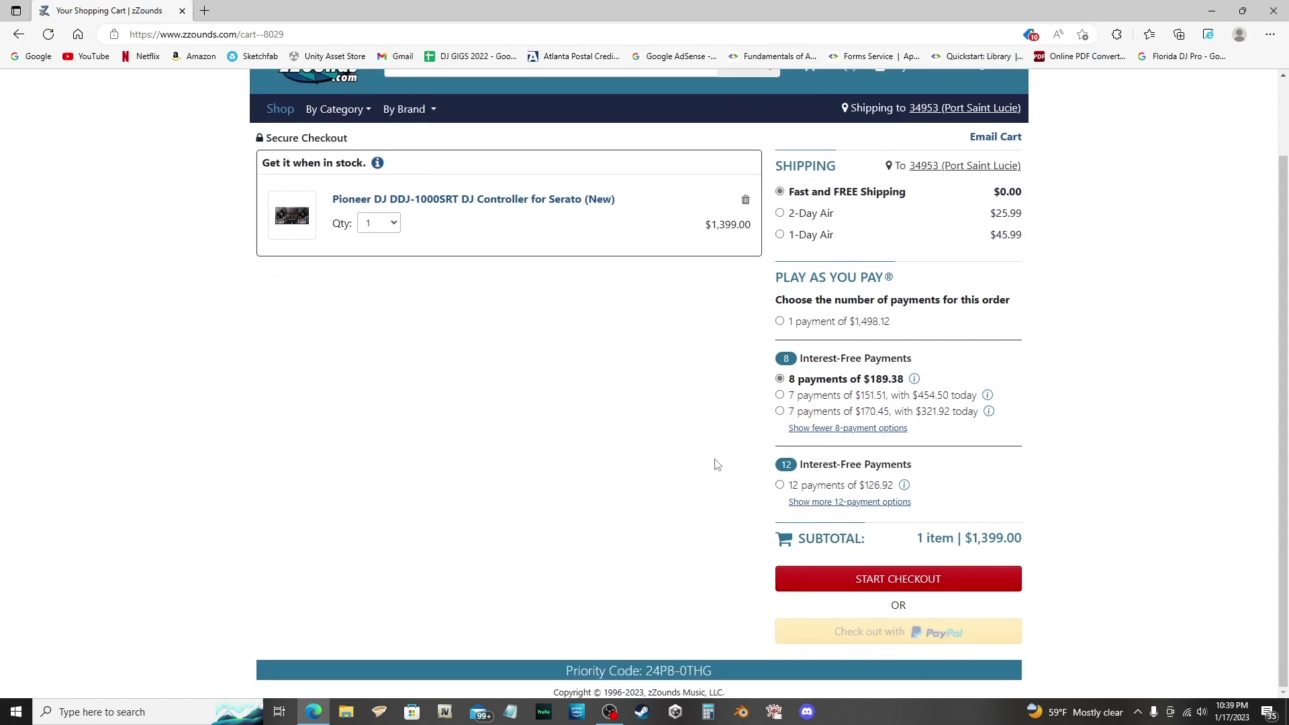
pyautogui.click(885, 505)
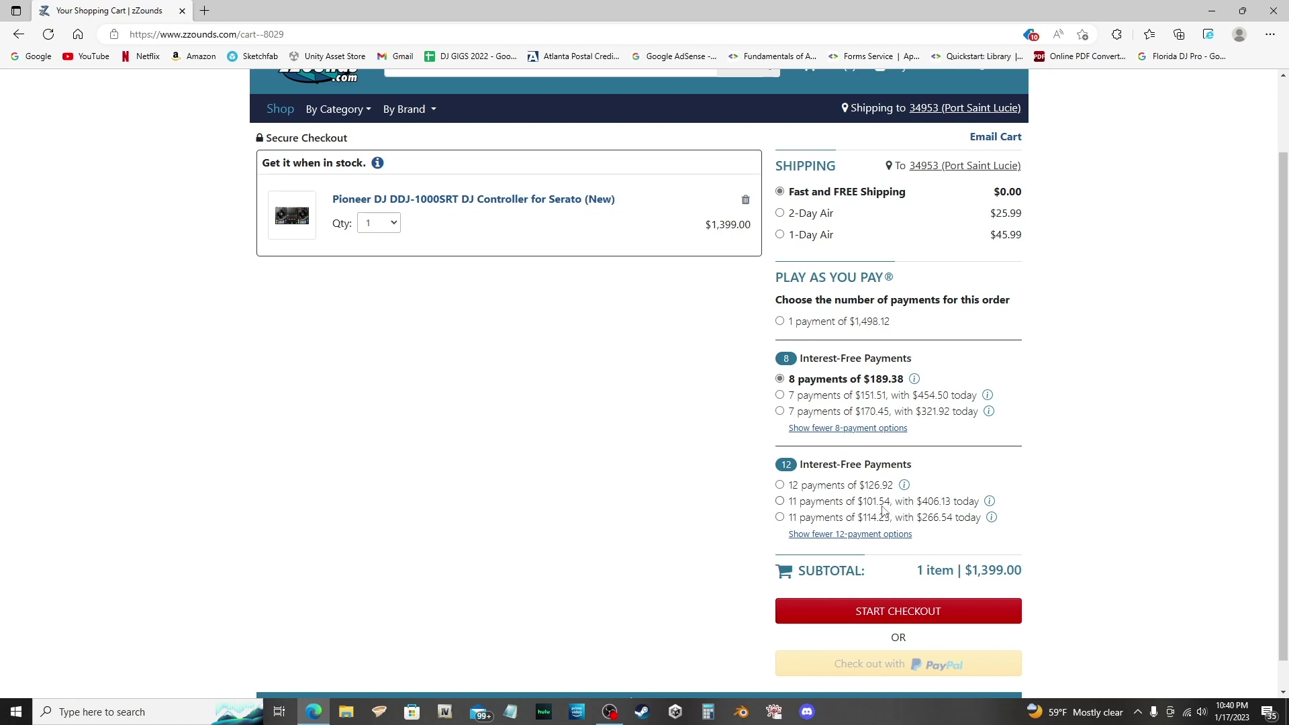
pyautogui.scroll(1, 884, 512)
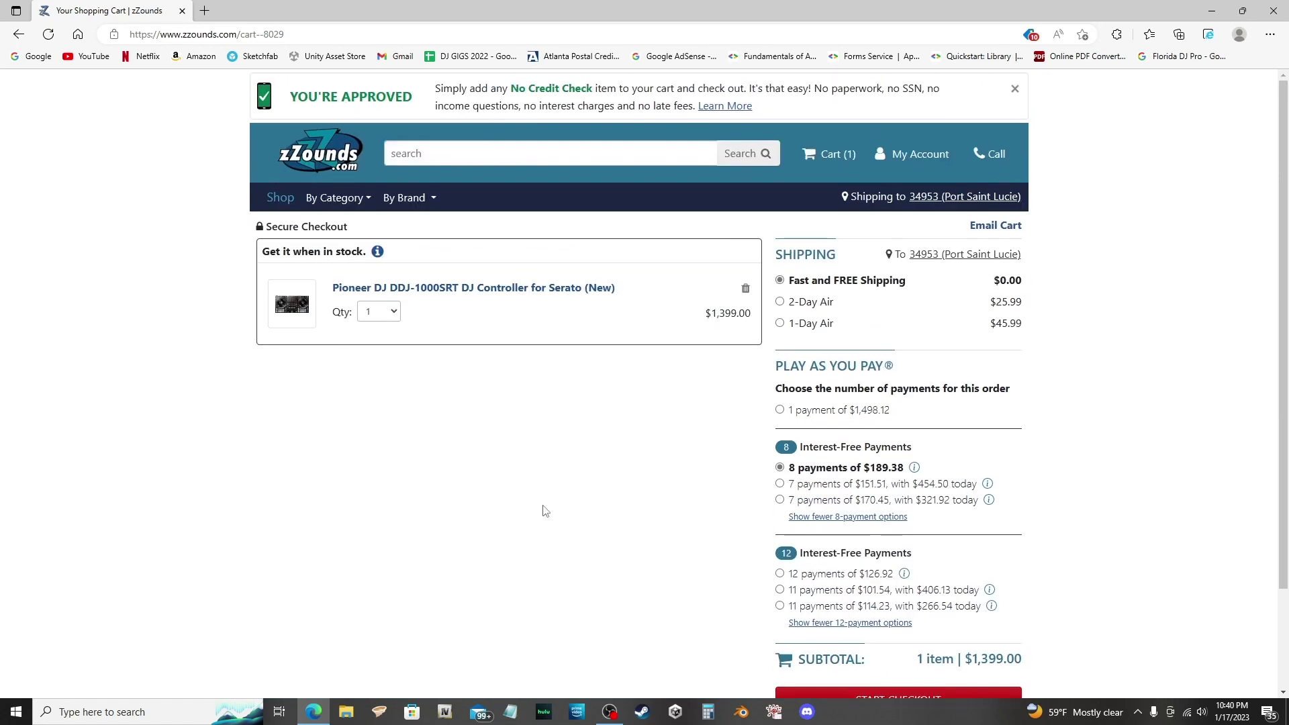
pyautogui.scroll(-1, 554, 516)
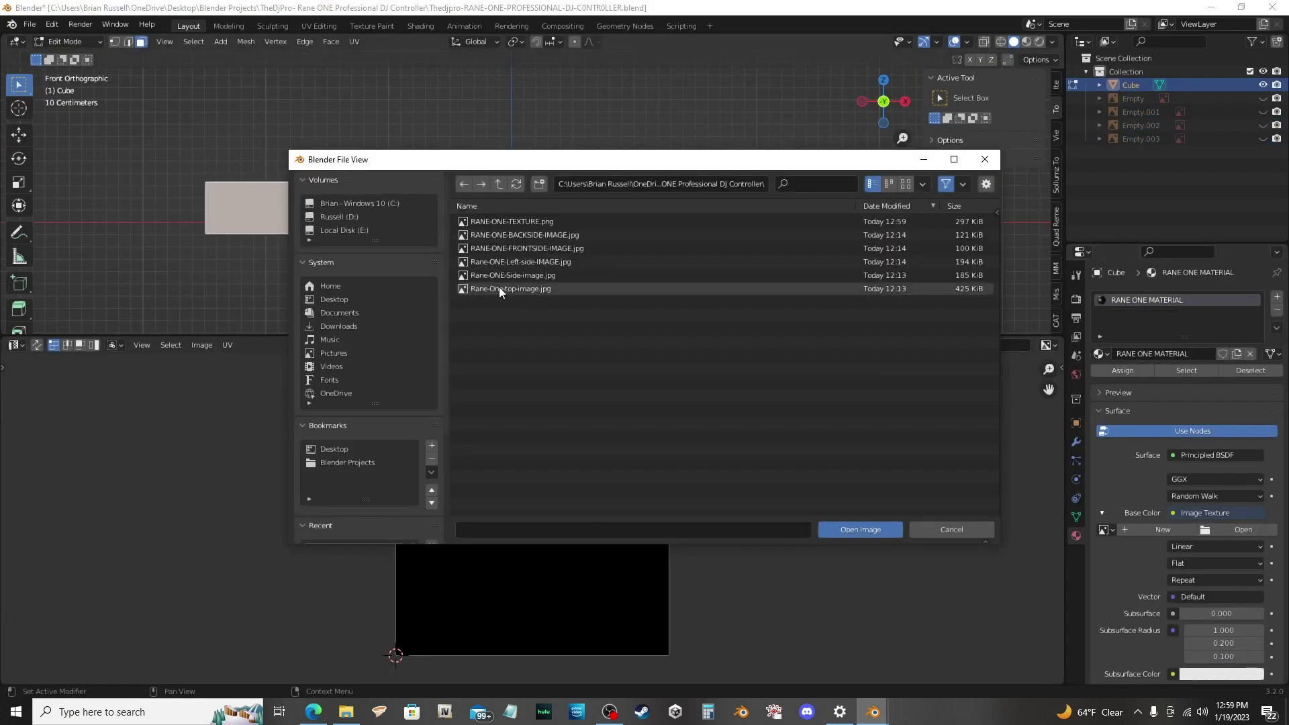
# Step: Load RANE-ONE-TEXTURE.png as Base Color and lay the long side face's UVs across the image top
pyautogui.click(511, 221)
pyautogui.doubleClick(511, 221)
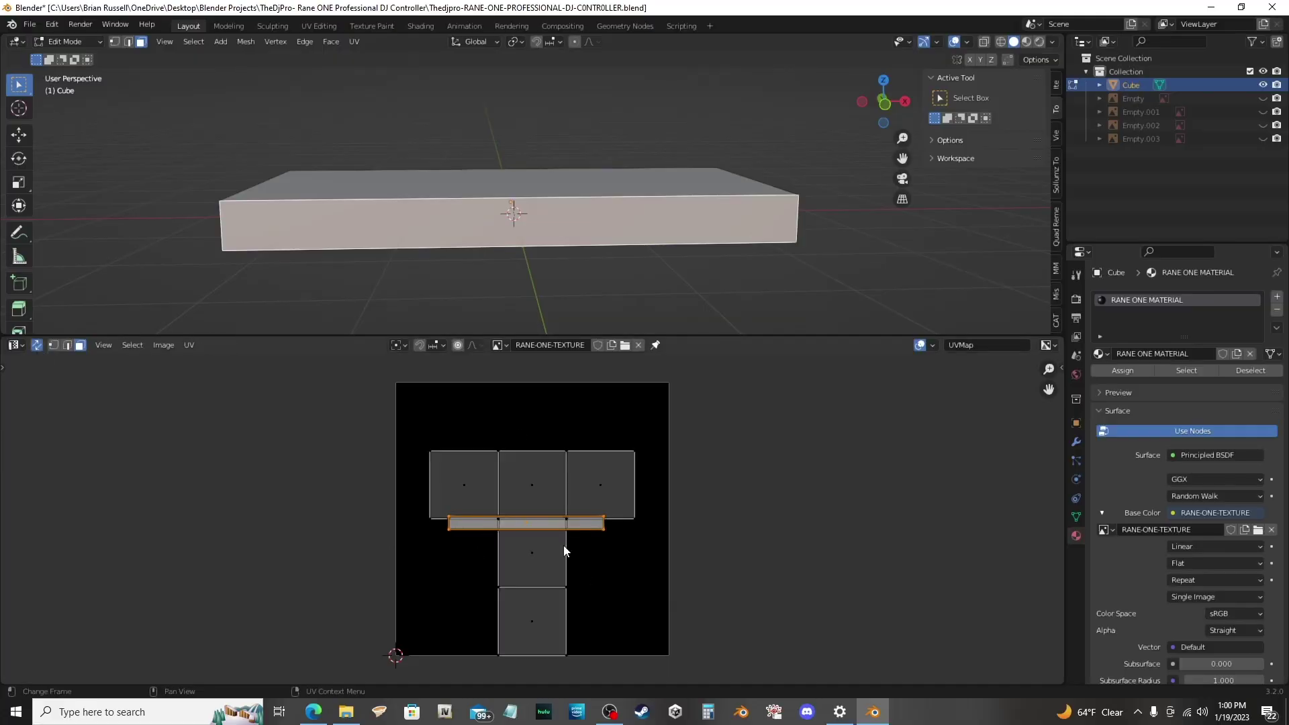
pyautogui.press('g')
pyautogui.click(562, 423)
pyautogui.press('s')
pyautogui.press('x')
pyautogui.click(563, 425)
# Step: Unwrap the back face from view and place its UV strip under the top strip
pyautogui.middleClick(306, 220)
pyautogui.press('ctrl+KP_1')
pyautogui.click(552, 206)
pyautogui.press('u')
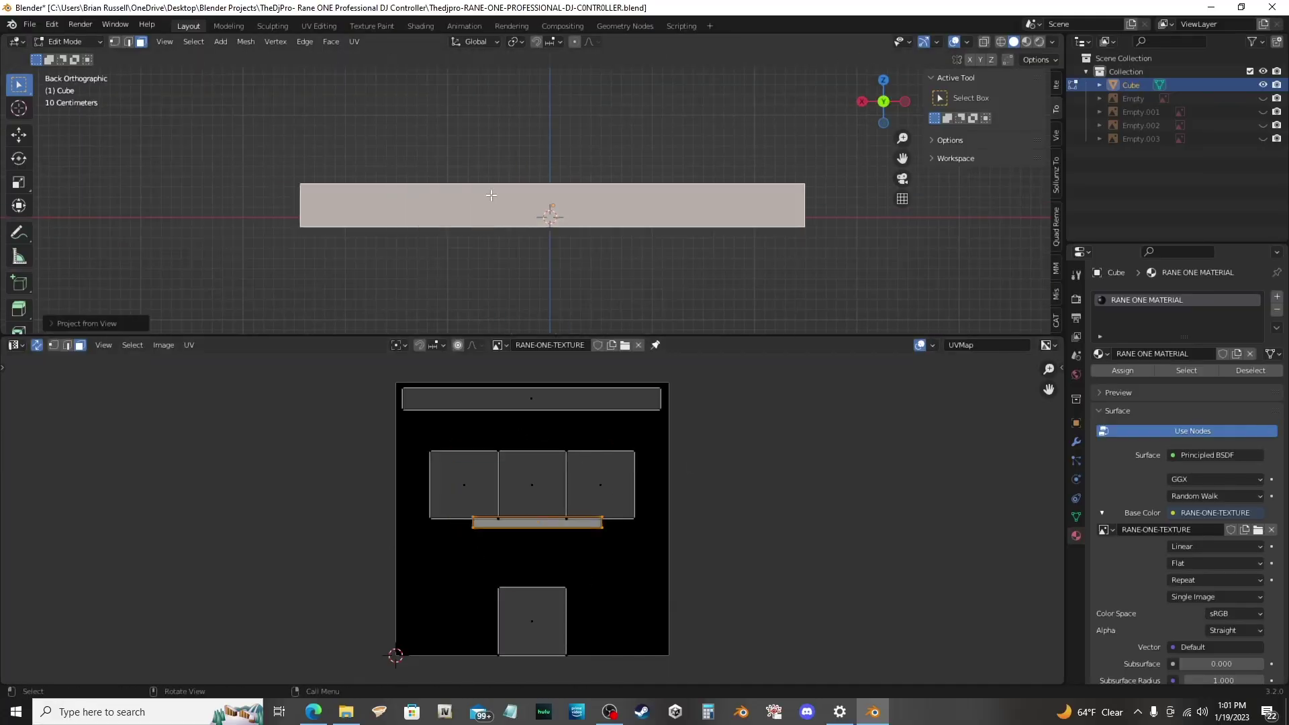
pyautogui.press('s')
pyautogui.click(550, 530)
pyautogui.press('g')
pyautogui.click(549, 425)
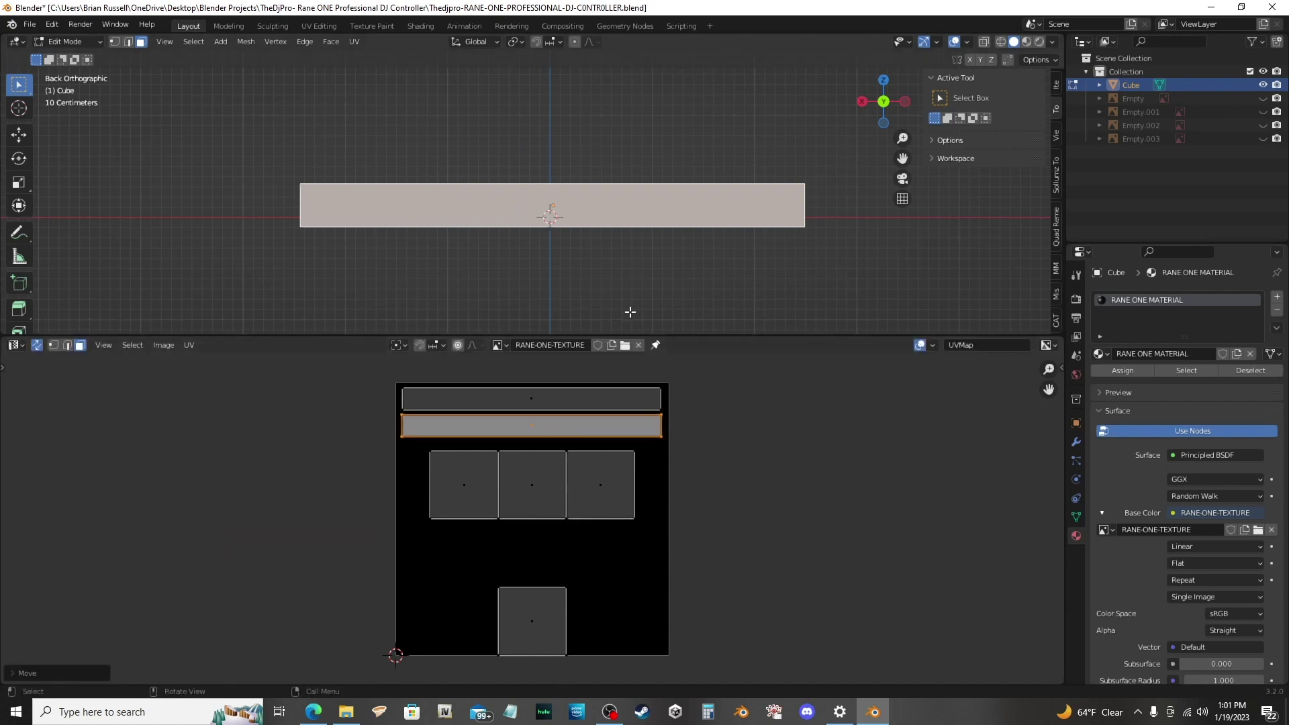
# Step: Unwrap both short side faces from view, rotate their strips and place them below the top strips
pyautogui.middleClick(552, 205)
pyautogui.click(612, 244)
pyautogui.press('ctrl+KP_3')
pyautogui.scroll(3, 500, 206)
pyautogui.press('u')
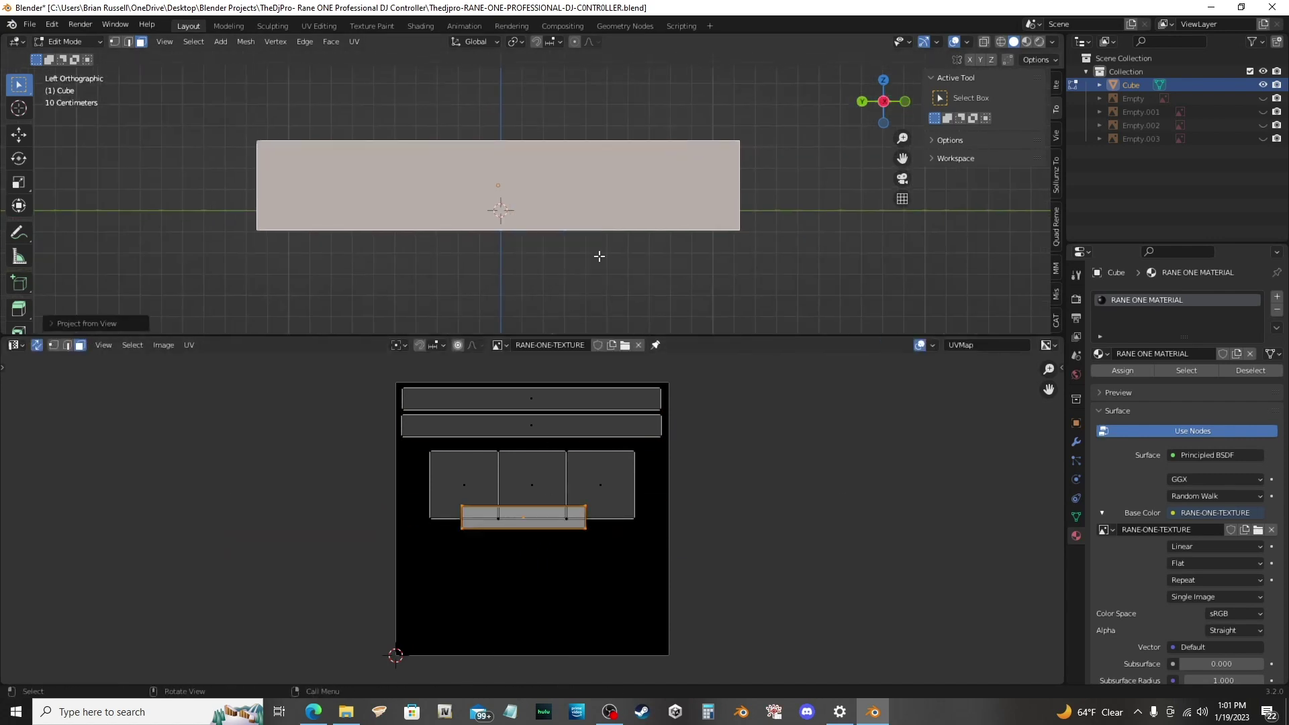
pyautogui.press('r')
pyautogui.click(453, 574)
pyautogui.press('g')
pyautogui.click(408, 503)
pyautogui.click(552, 206)
pyautogui.press('u')
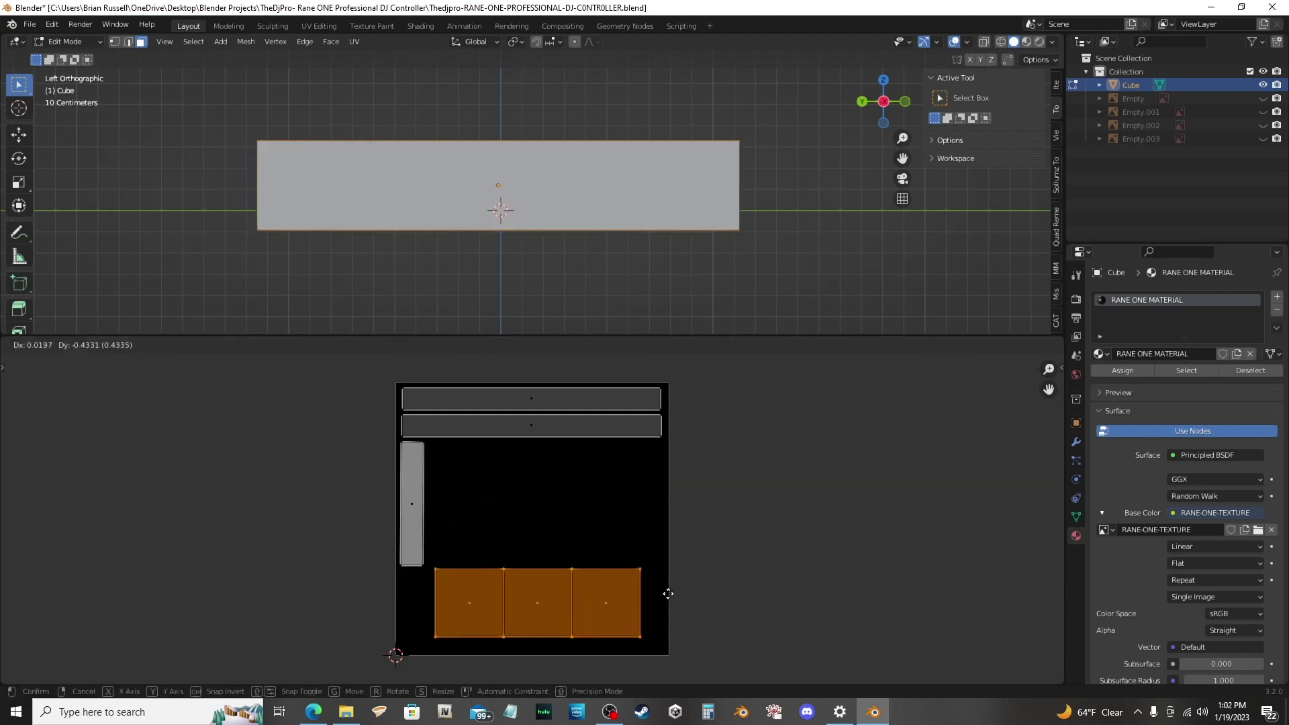
pyautogui.press('r')
pyautogui.click(483, 615)
pyautogui.press('g')
pyautogui.click(464, 455)
# Step: Unwrap the right side face from view and set its island beside the third strip
pyautogui.middleClick(552, 206)
pyautogui.click(614, 225)
pyautogui.press('KP_3')
pyautogui.press('u')
pyautogui.press('g')
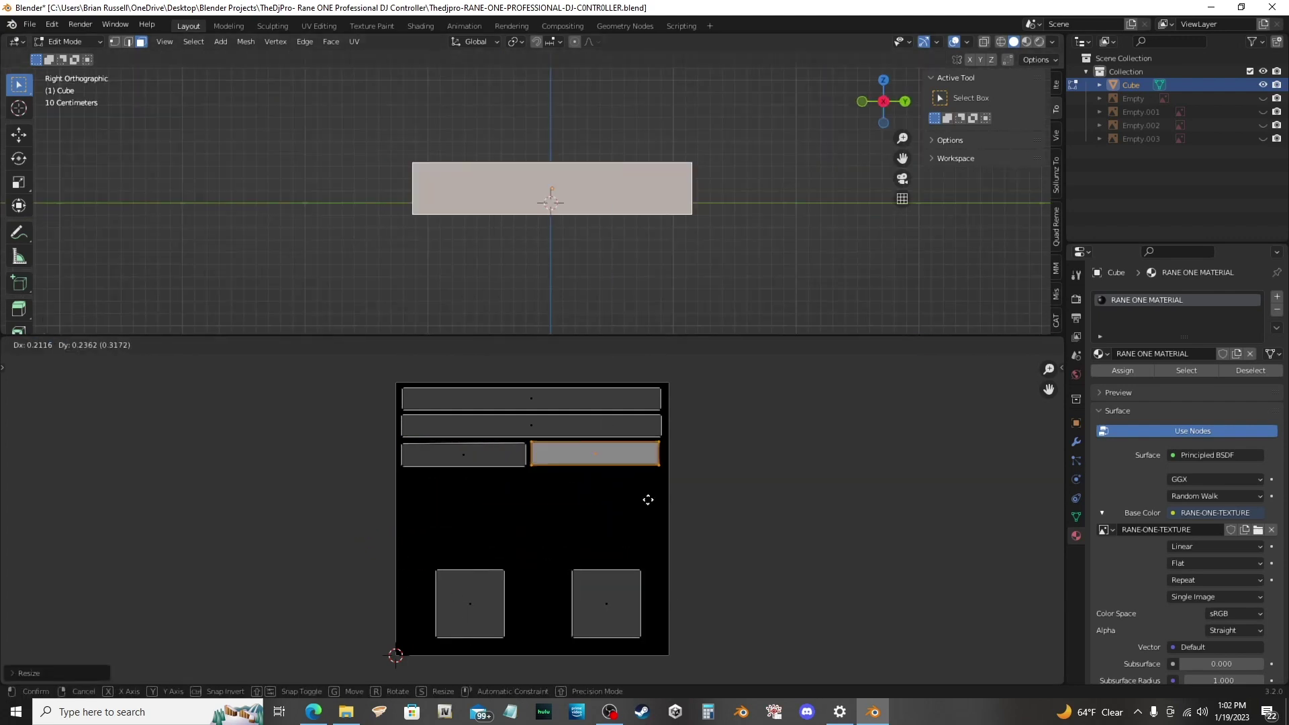
pyautogui.click(594, 455)
pyautogui.press('s')
# Step: Unwrap the top face from view and enlarge its island to fill the image width
pyautogui.middleClick(552, 206)
pyautogui.press('KP_7')
pyautogui.click(691, 218)
pyautogui.press('u')
pyautogui.press('g')
pyautogui.click(540, 582)
pyautogui.press('s')
pyautogui.click(470, 604)
pyautogui.press('g')
pyautogui.click(555, 559)
pyautogui.press('s')
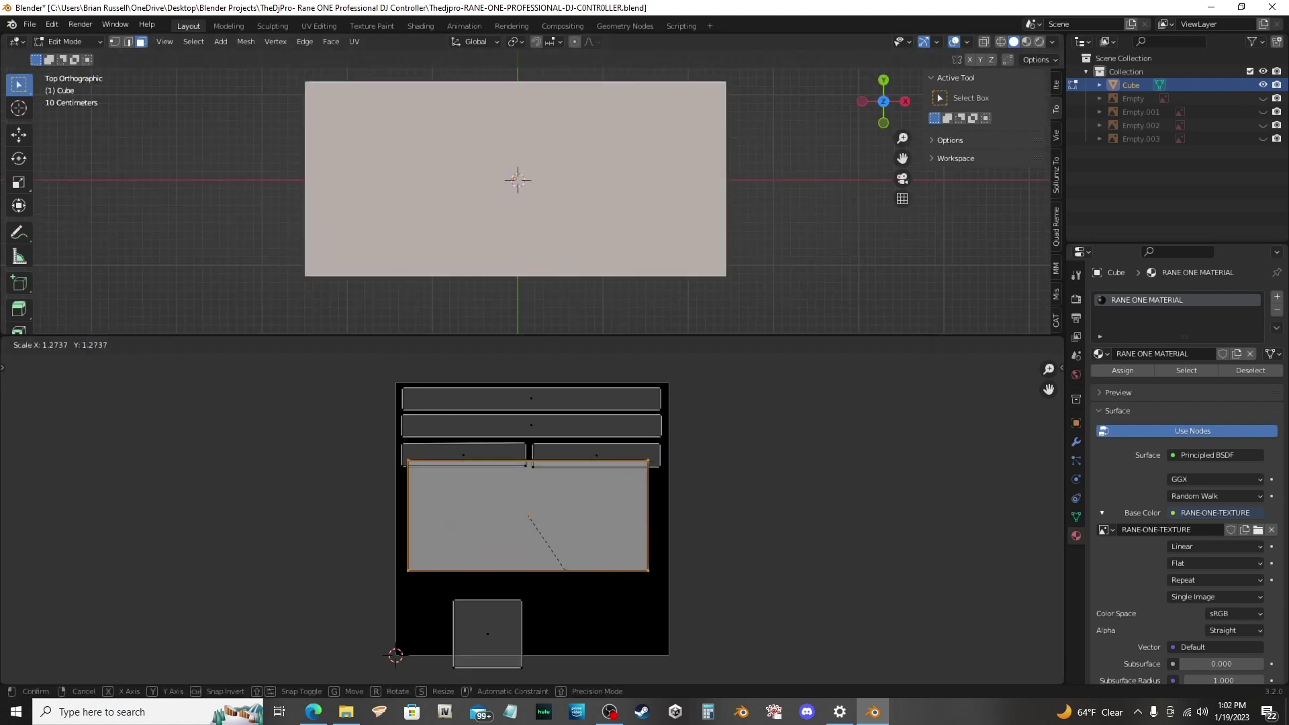
pyautogui.click(582, 597)
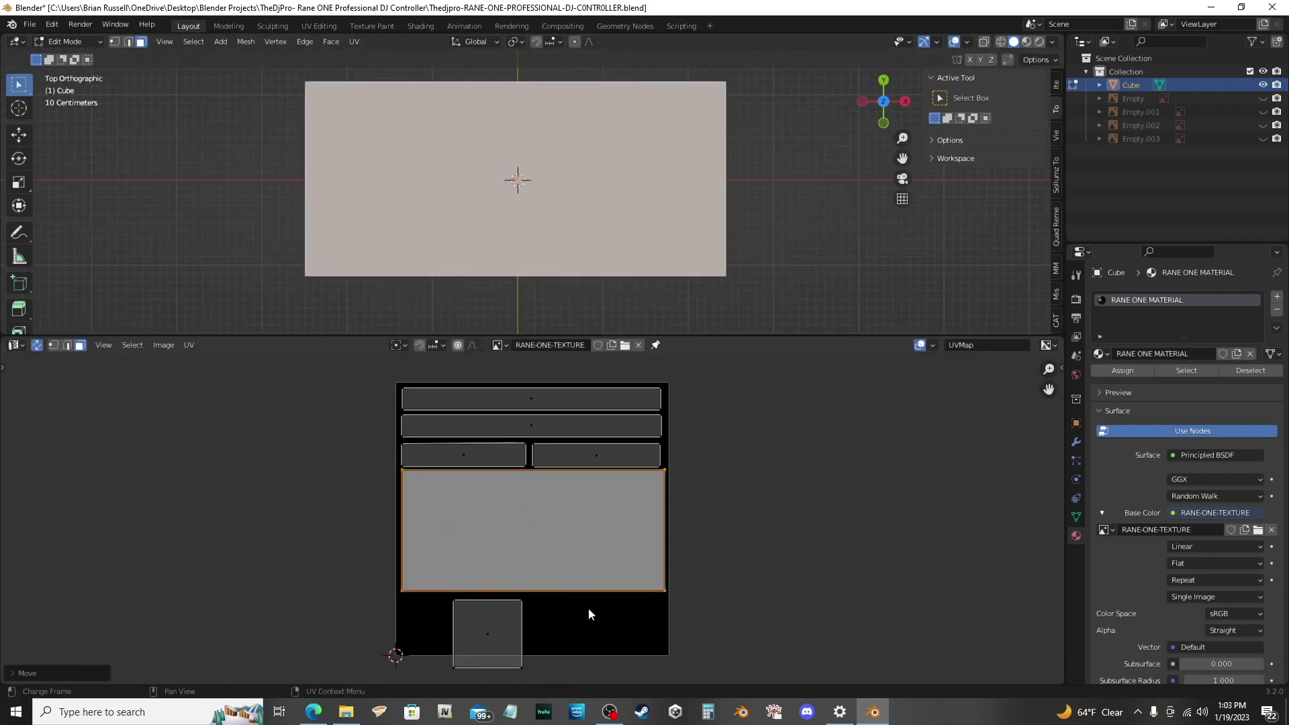
# Step: Unwrap the bottom face from view and fit its island into the remaining lower space
pyautogui.middleClick(564, 232)
pyautogui.click(568, 234)
pyautogui.press('ctrl+KP_7')
pyautogui.press('u')
pyautogui.press('g')
pyautogui.click(504, 625)
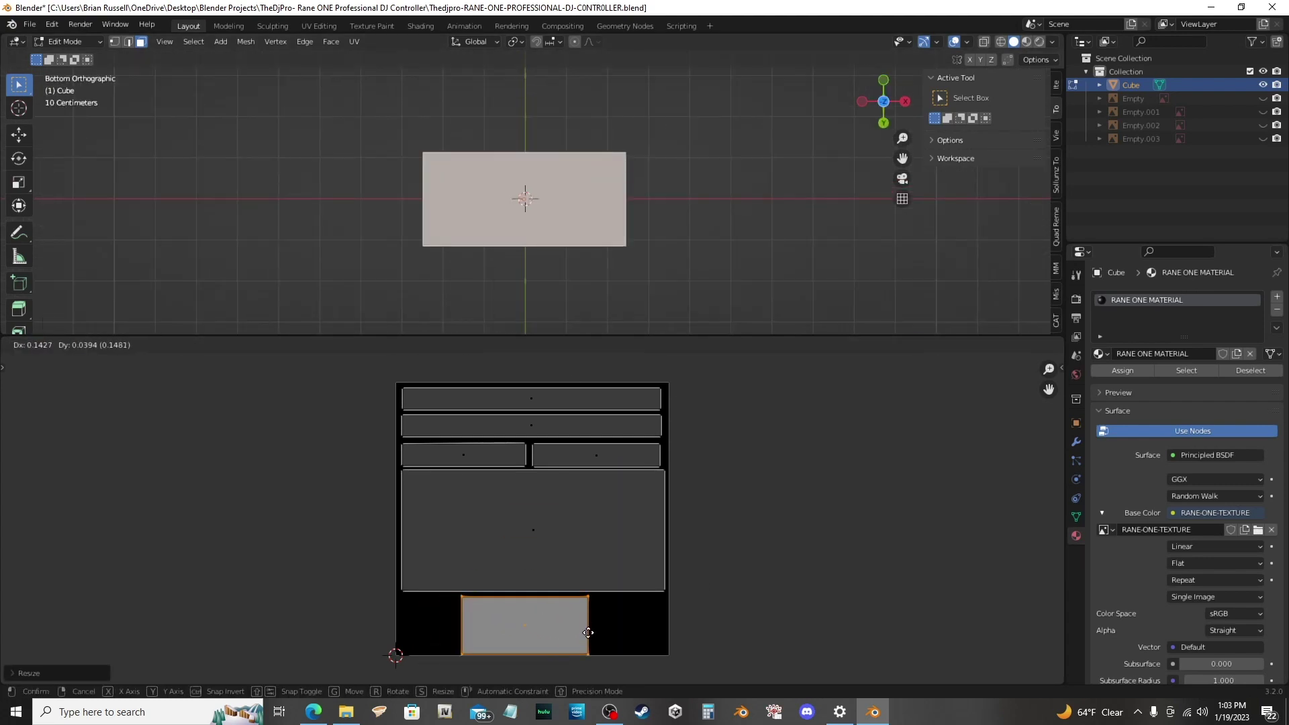
pyautogui.press('s')
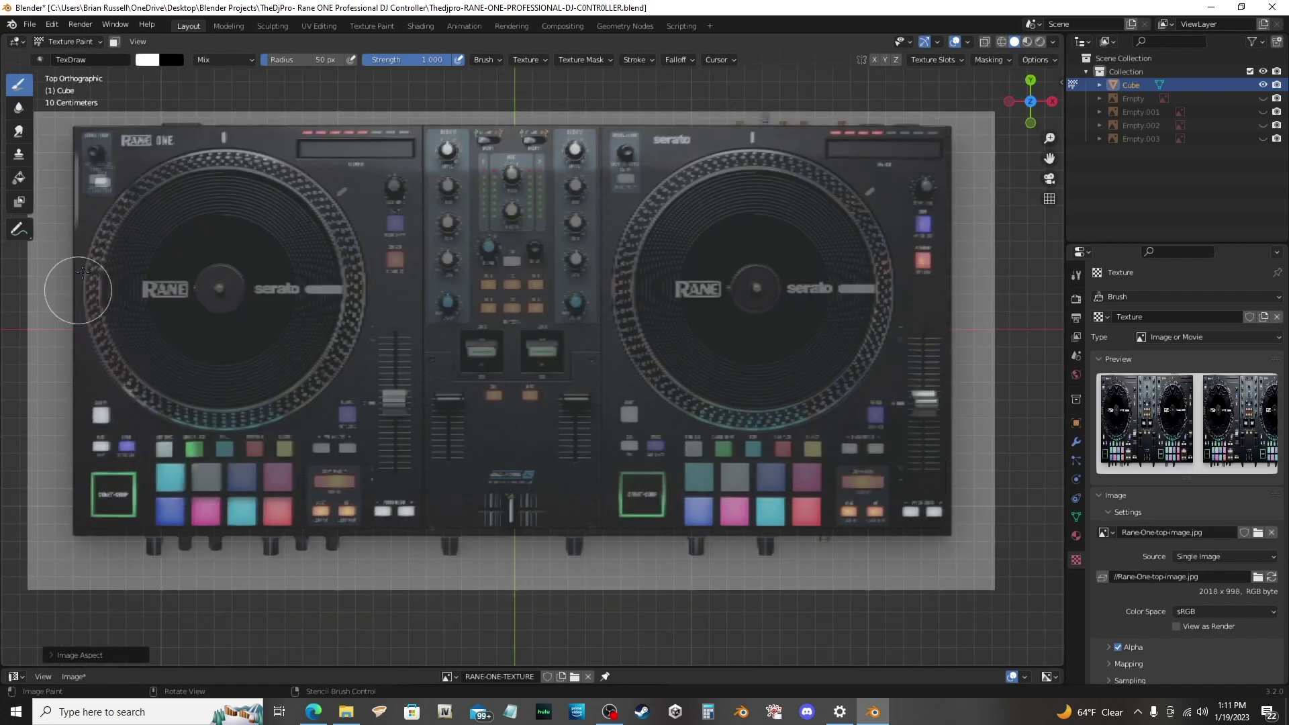
# Step: Paint the top photo's mixer and deck detail across the top face with an enlarged brush
pyautogui.moveTo(163, 246)
pyautogui.mouseDown()
pyautogui.moveTo(802, 503)
pyautogui.moveTo(368, 282)
pyautogui.mouseUp()
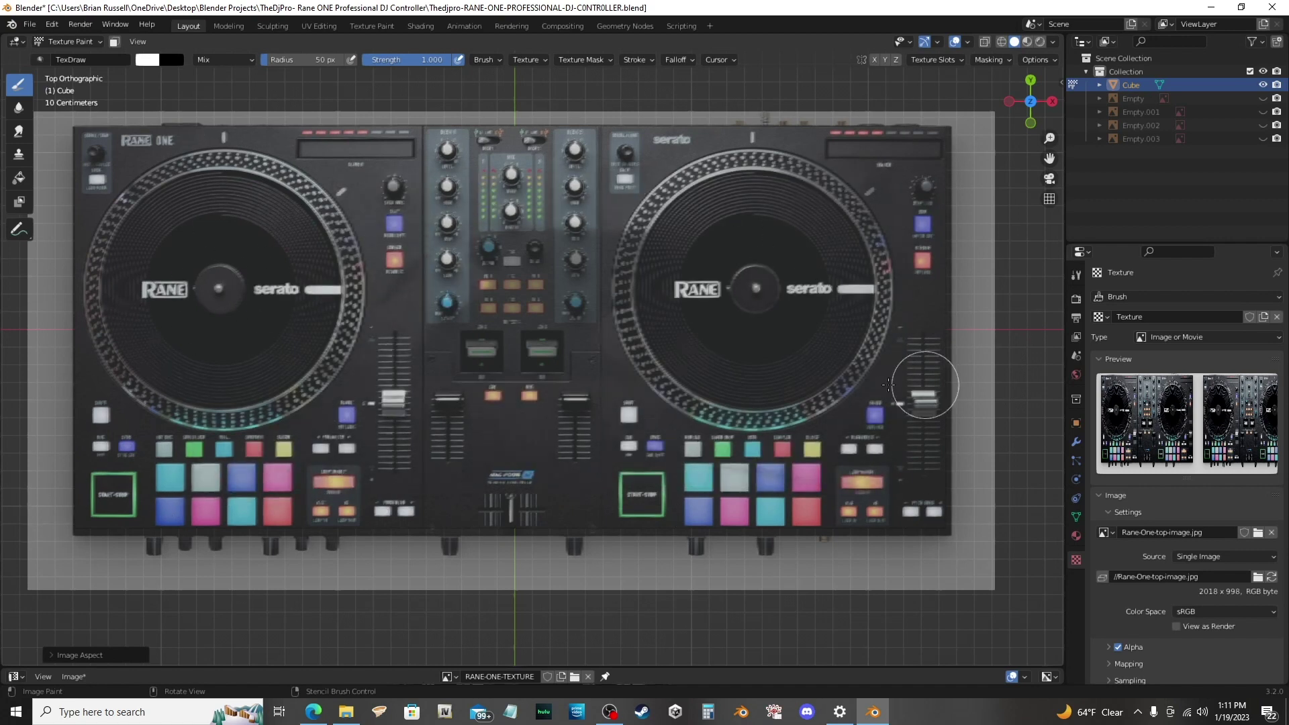
pyautogui.press('f')
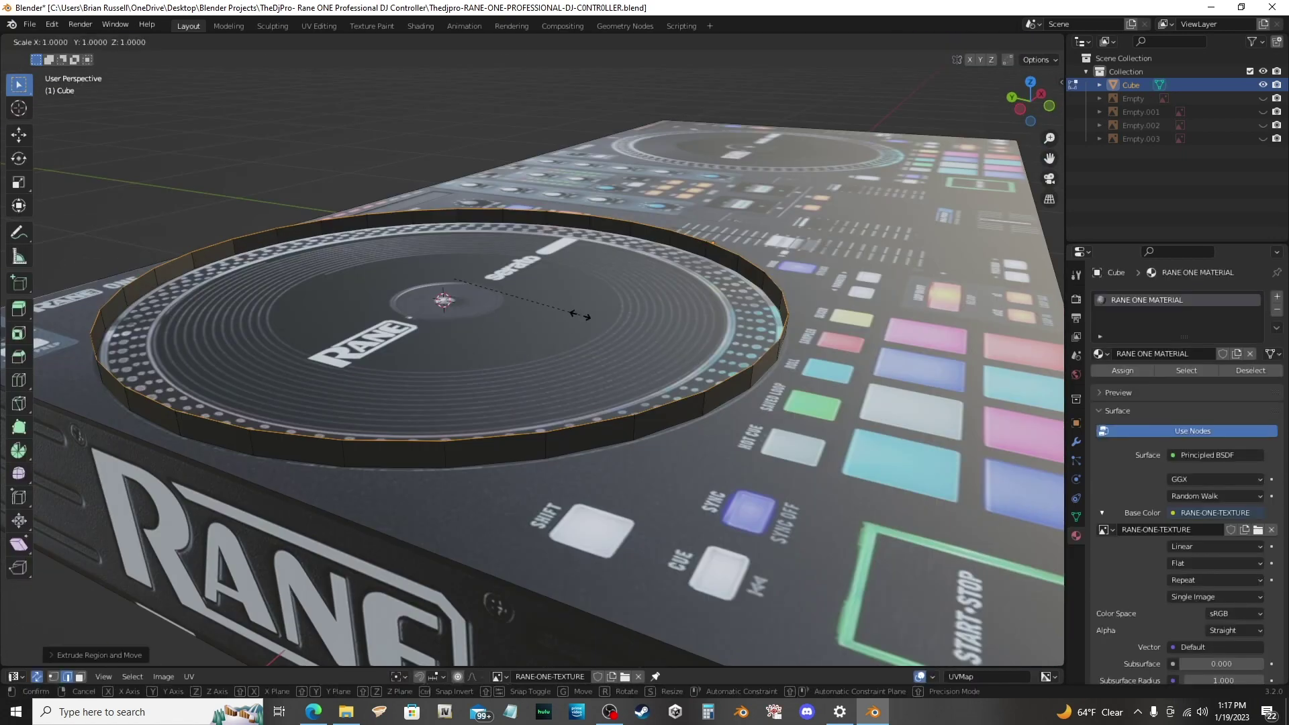
# Step: Extrude the left platter's faces and rescale them from top view to fit the painted jog wheel
pyautogui.press('s')
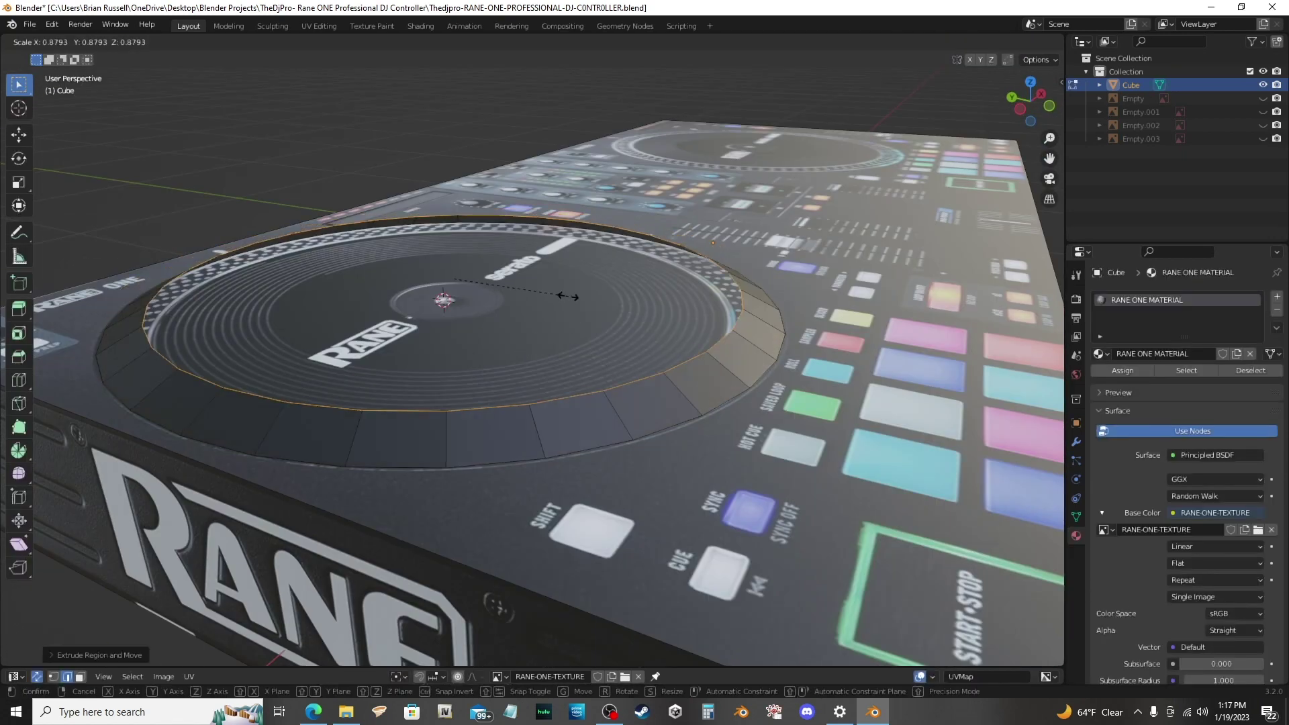
pyautogui.click(564, 294)
pyautogui.press('KP_7')
pyautogui.scroll(3, 433, 343)
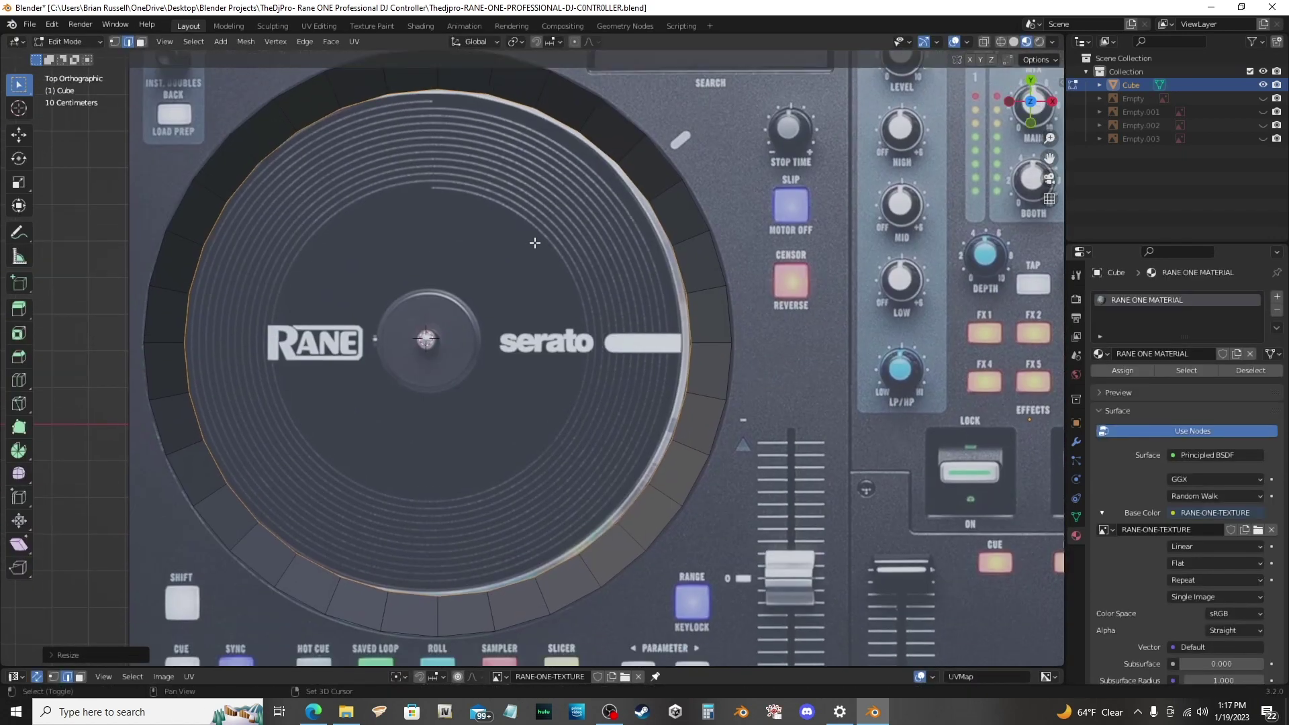
pyautogui.press('s')
pyautogui.click(451, 345)
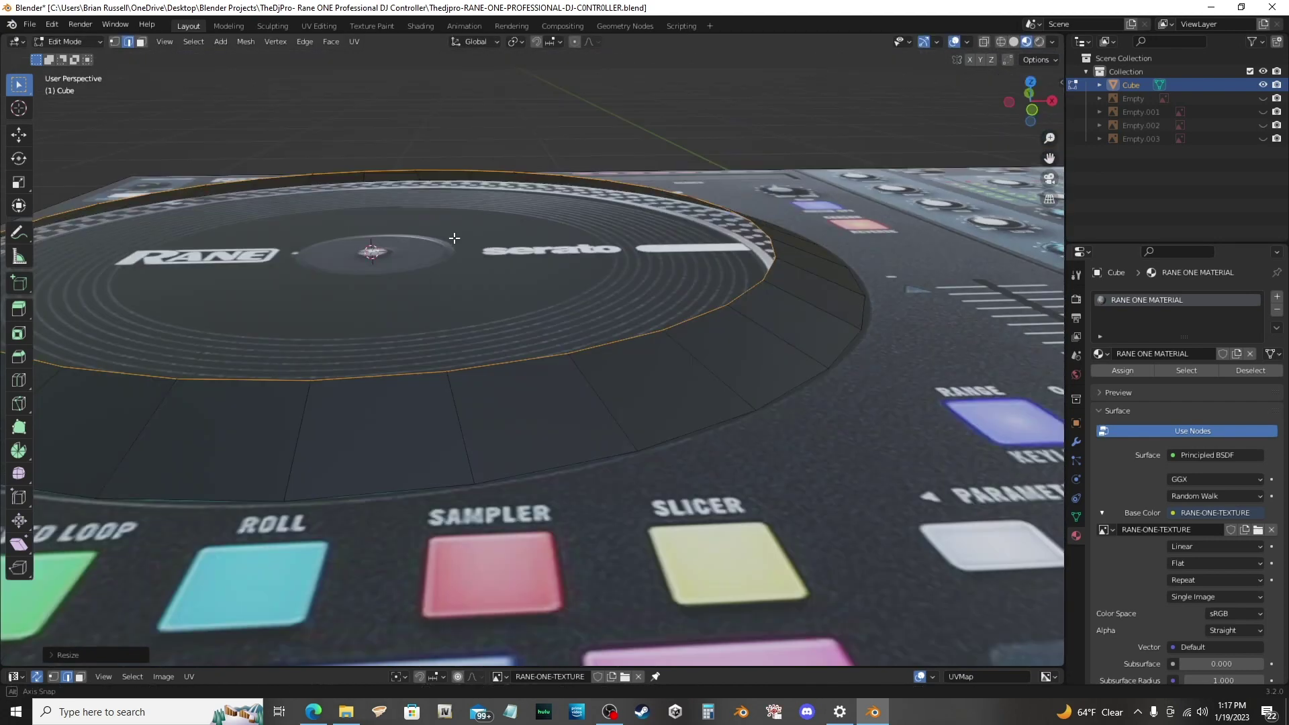
pyautogui.scroll(-4, 448, 344)
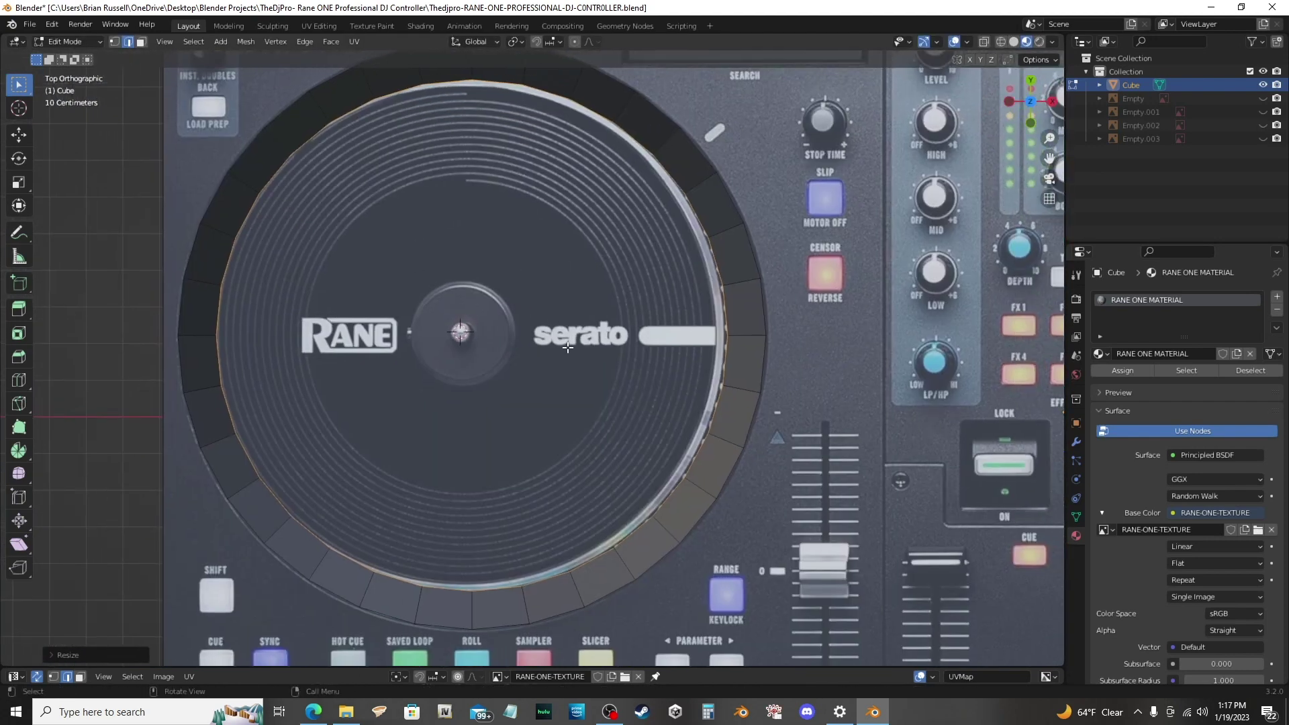